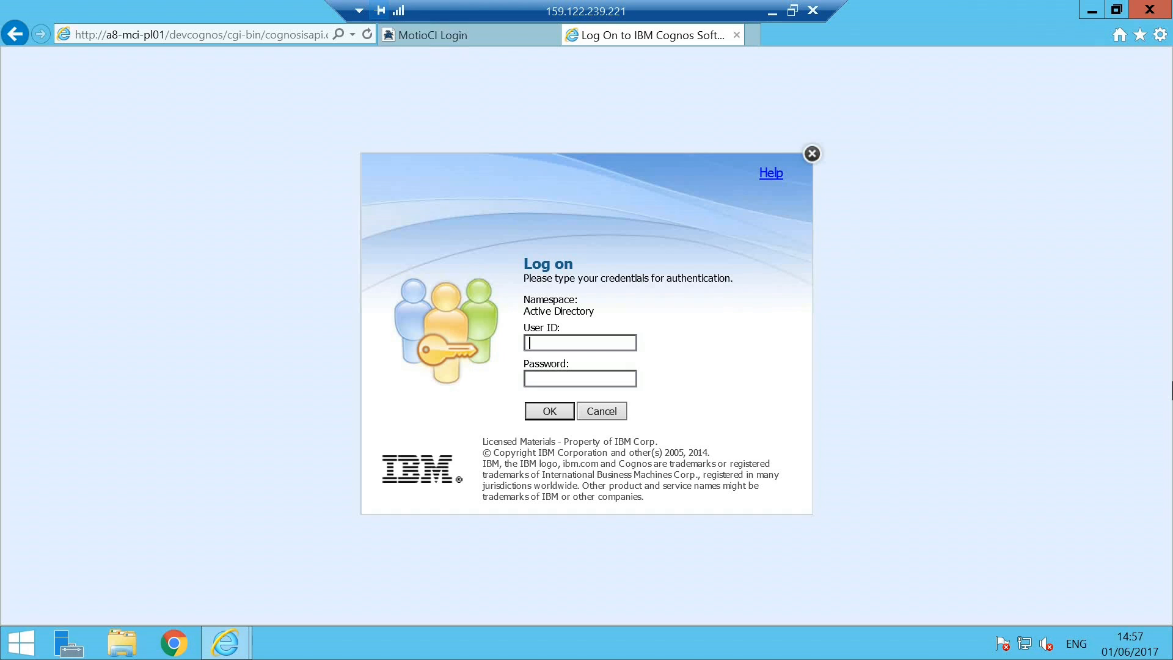
Log on to IBM Cognos with the user ID and account password
key(Tab)
text(*********)
click(561, 410)
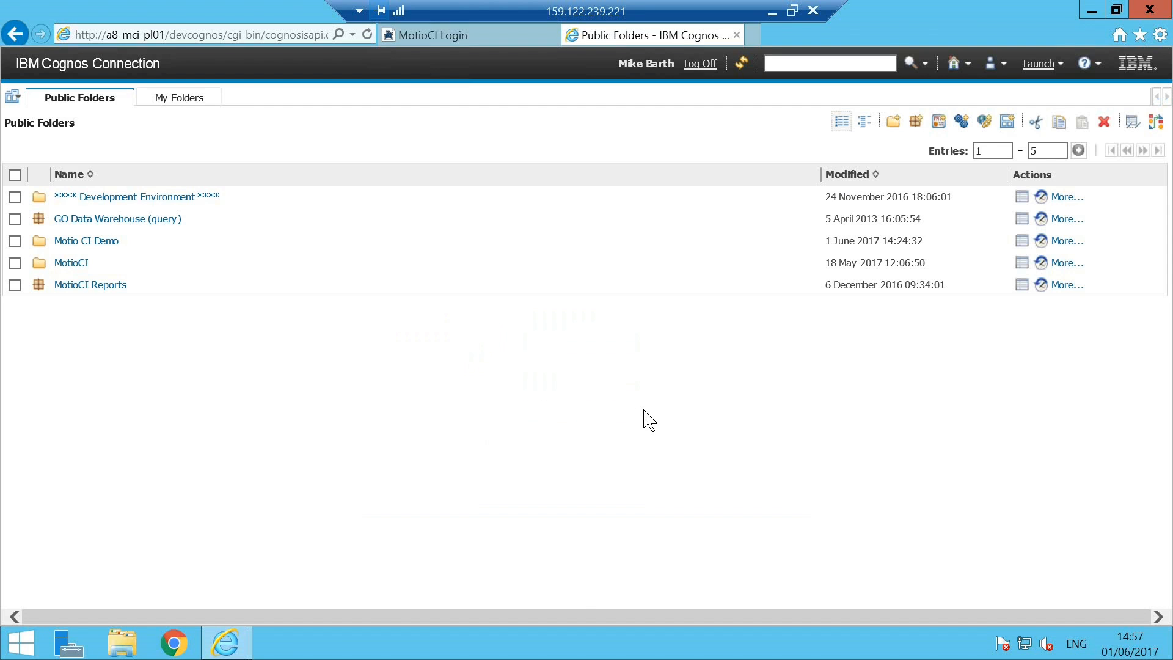
Open My Reports in My Folders and delete the My TOC report, confirming the deletion
click(177, 99)
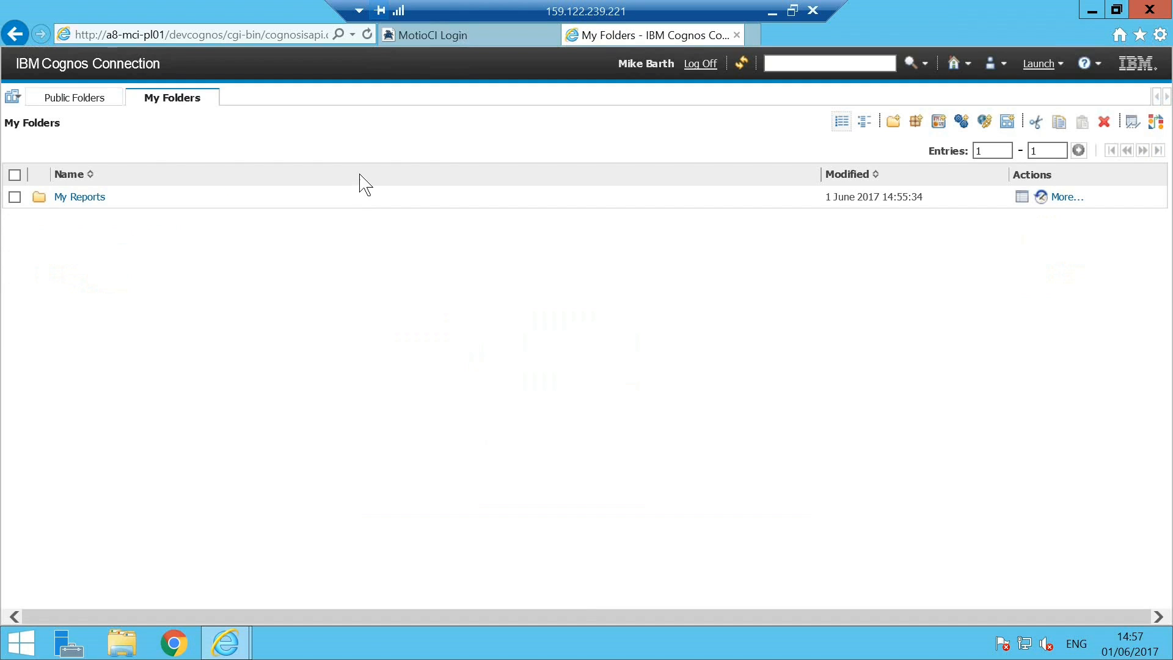
click(80, 205)
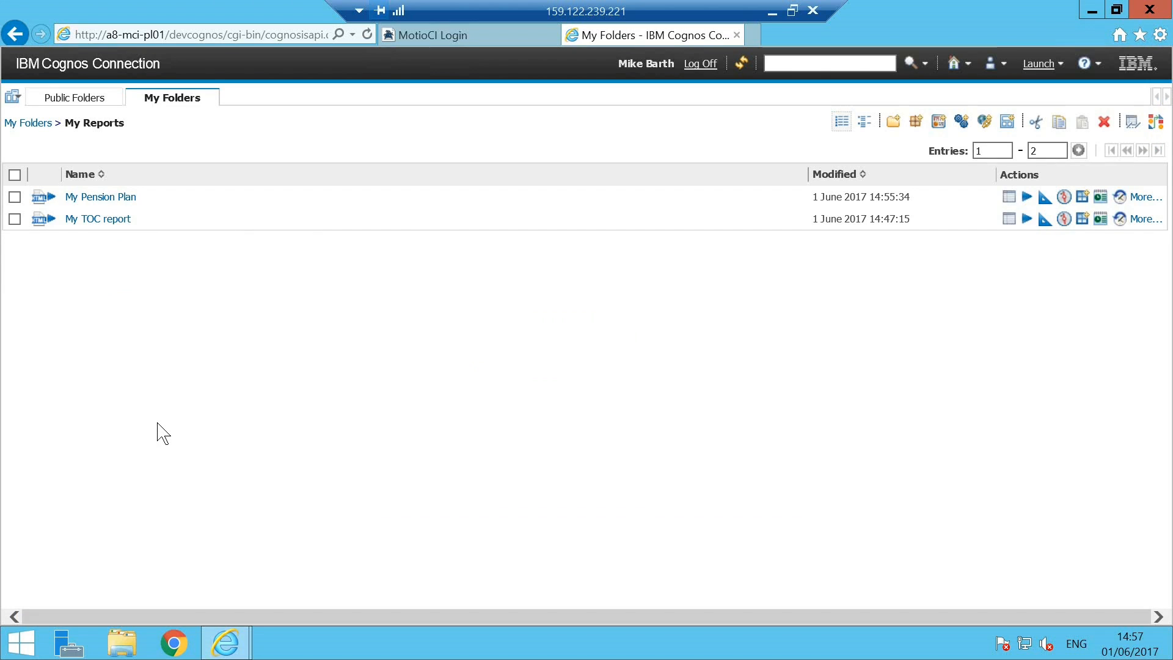
click(14, 219)
click(1105, 123)
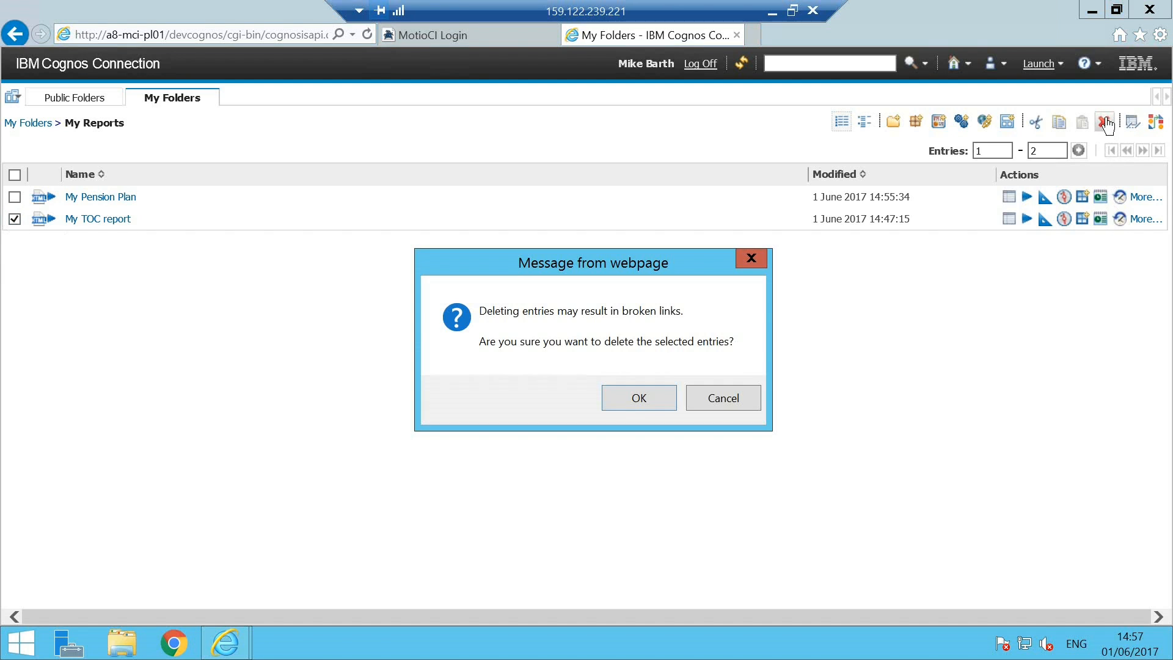
click(639, 405)
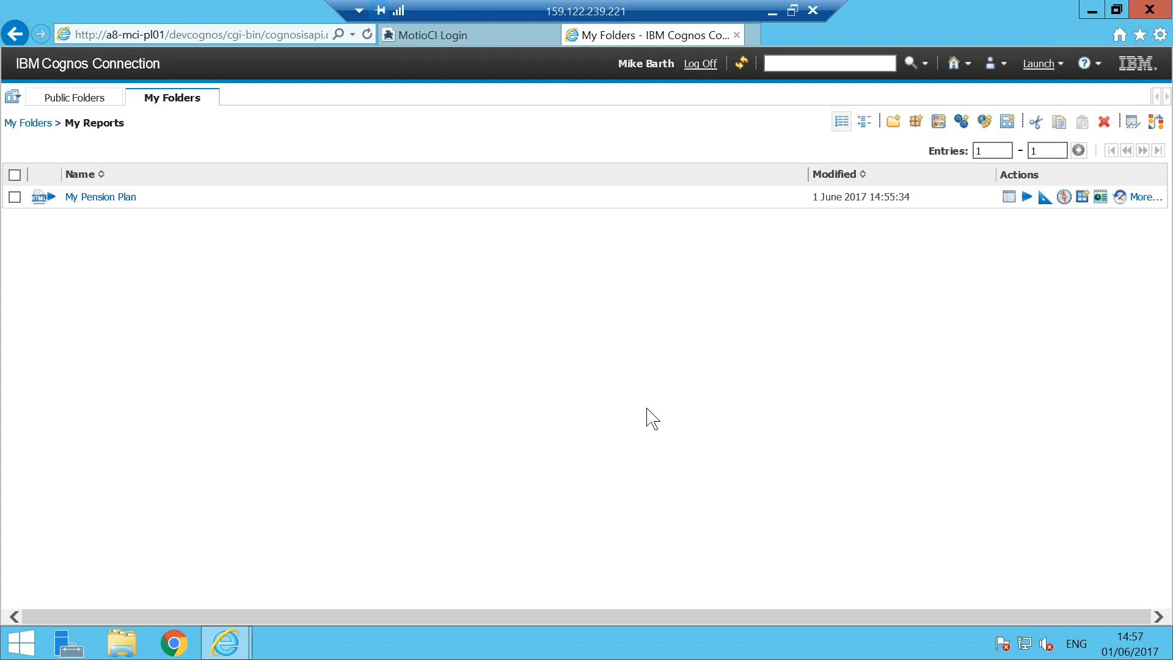
Switch to the MotioCI login and sign in to Cognos - Dev with namespace A8Domain, user name and password
click(494, 44)
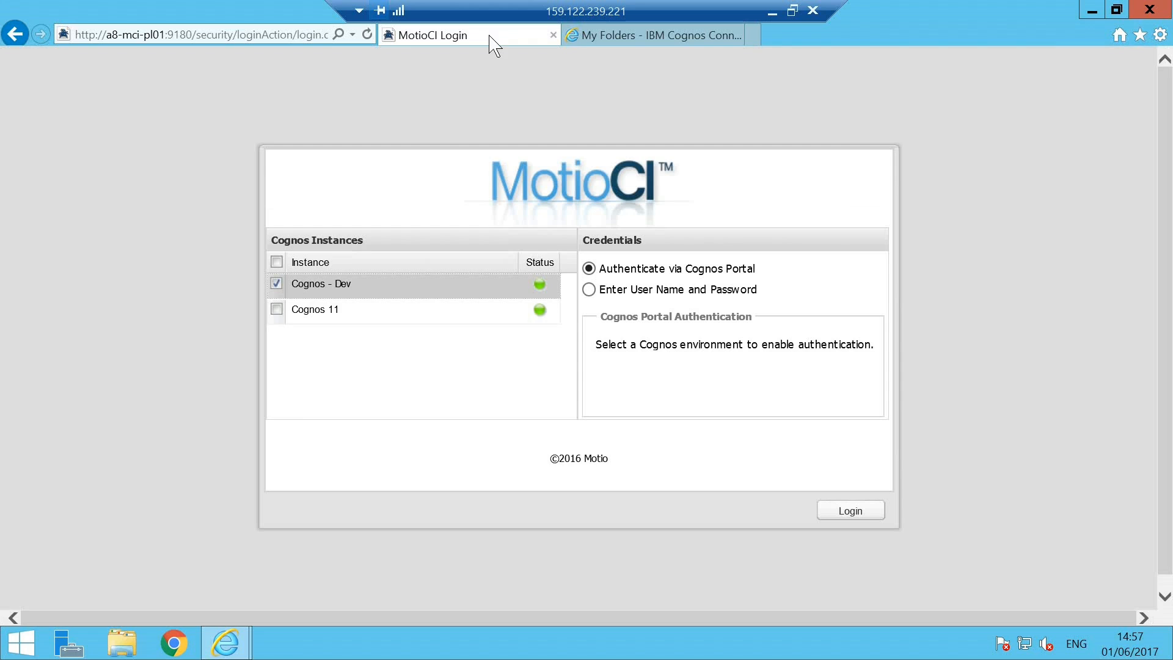
click(684, 291)
click(772, 346)
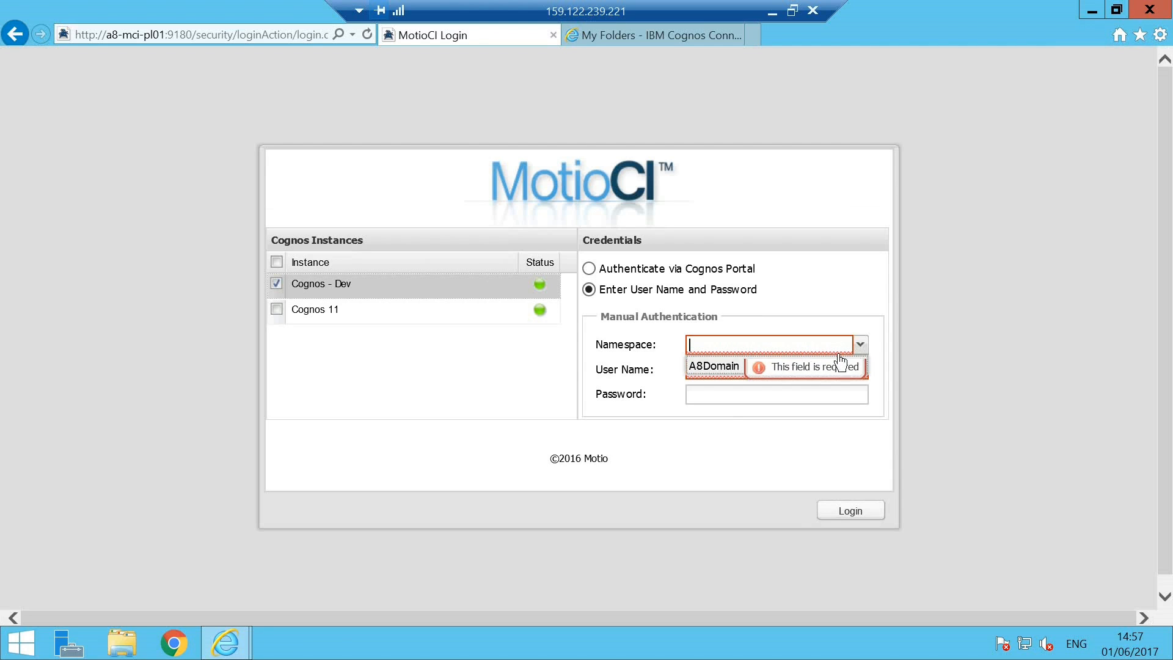
click(759, 371)
click(689, 369)
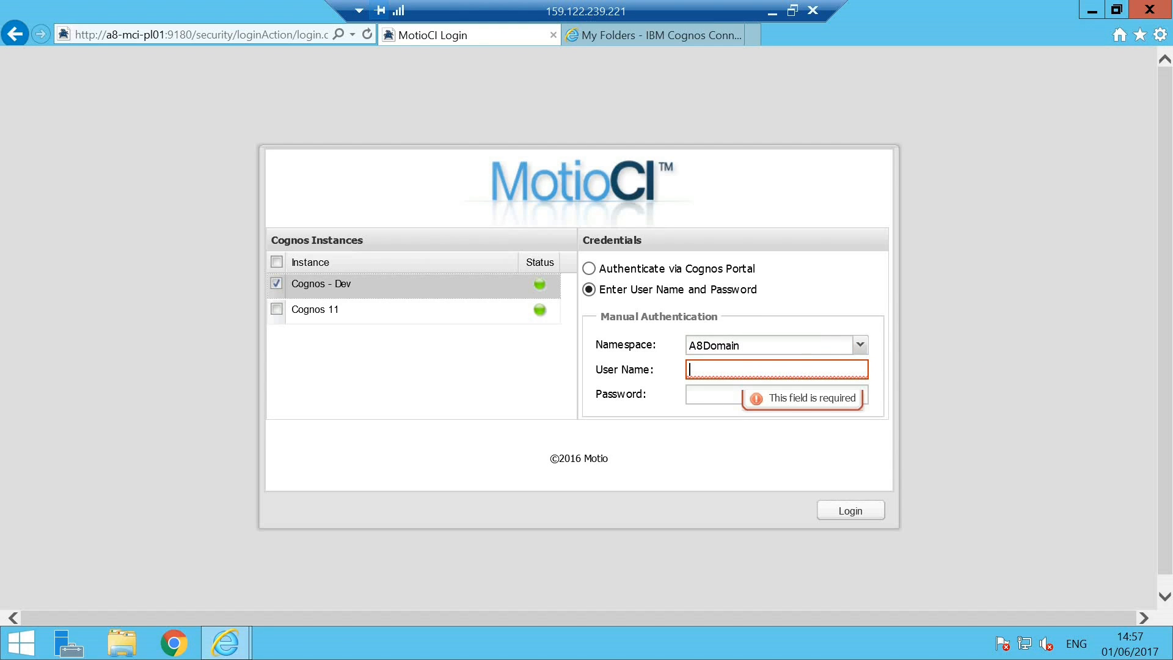
key(Tab)
text(*********)
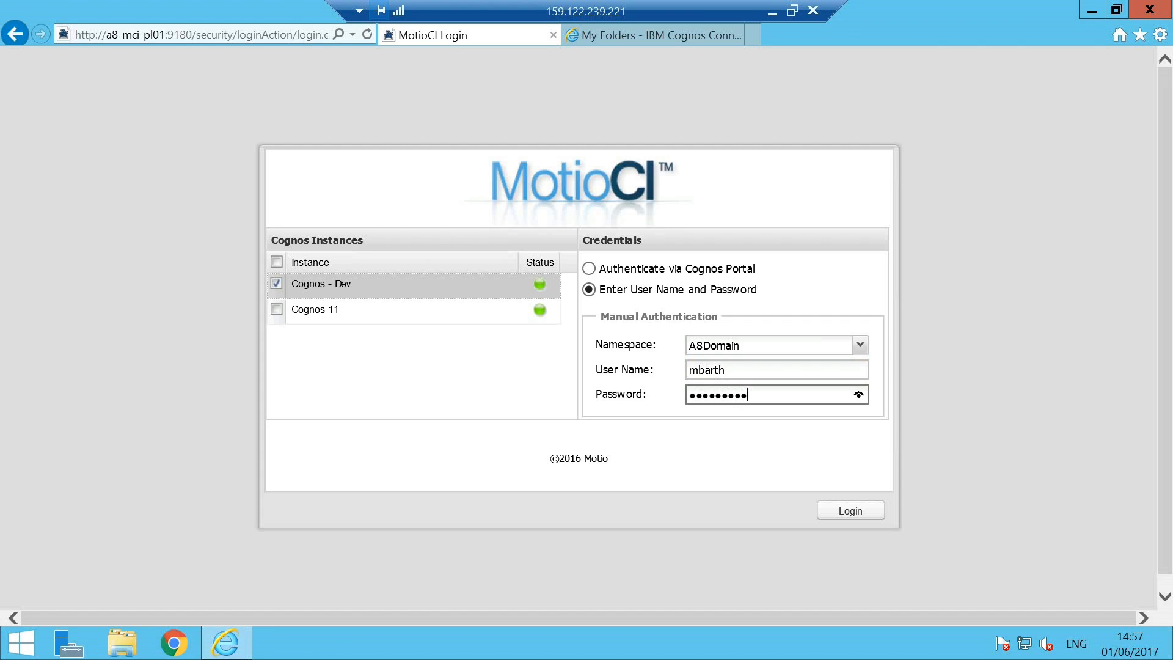
click(849, 510)
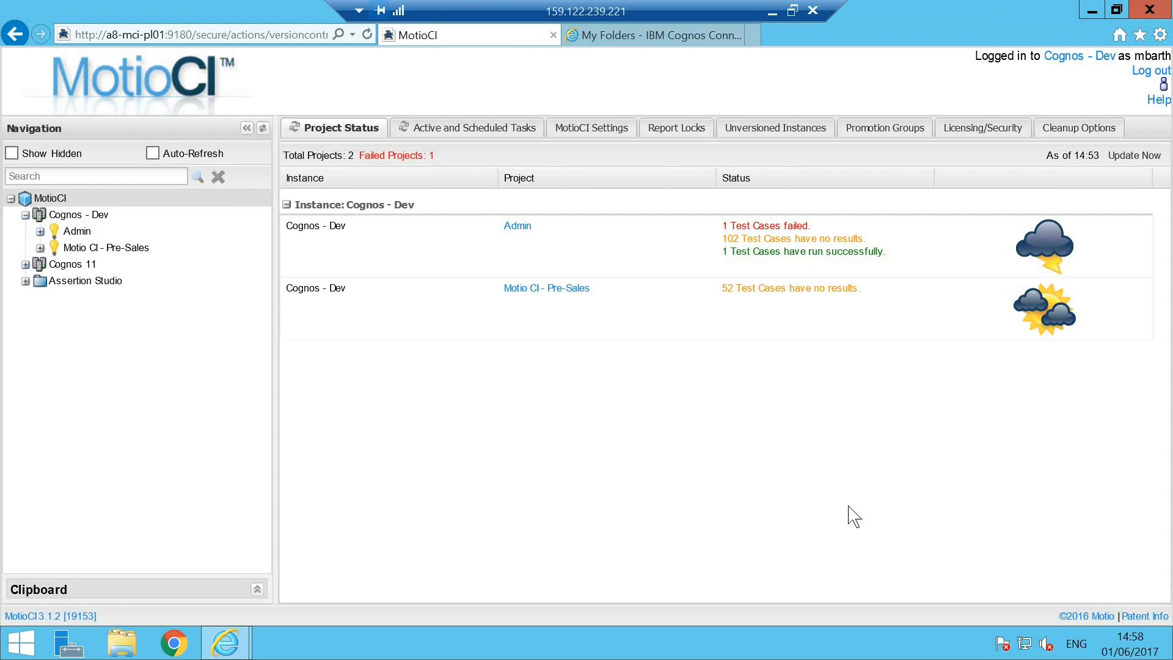
Browse the Admin project tree through My Account and My Folders to My Reports
click(40, 232)
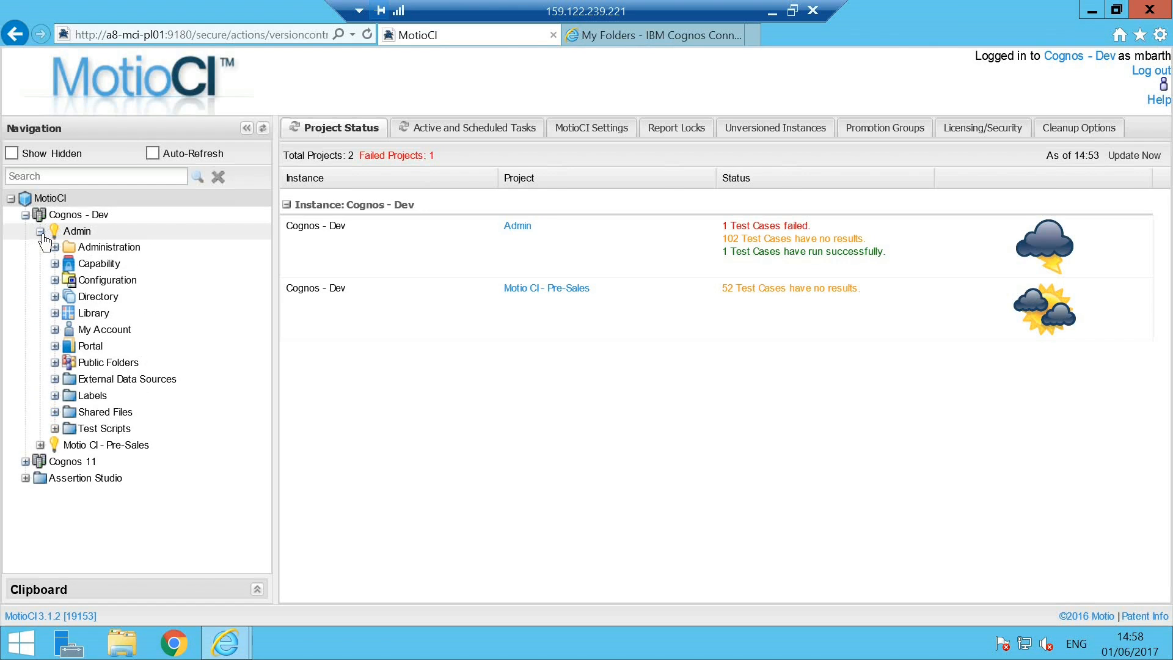
click(55, 330)
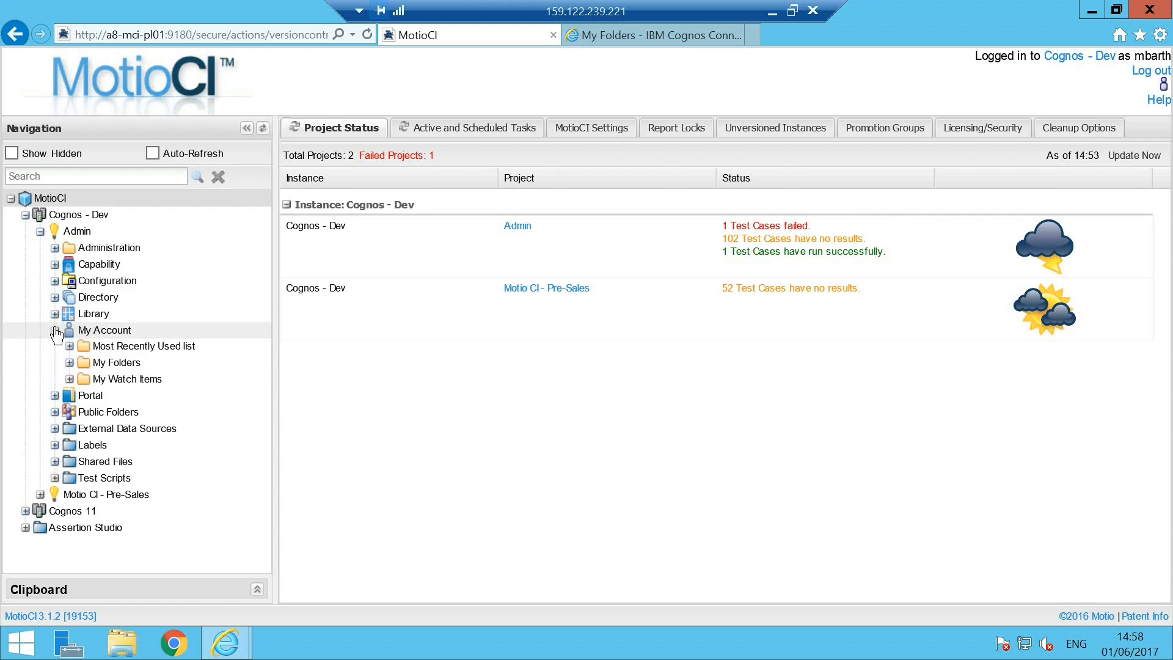
click(69, 364)
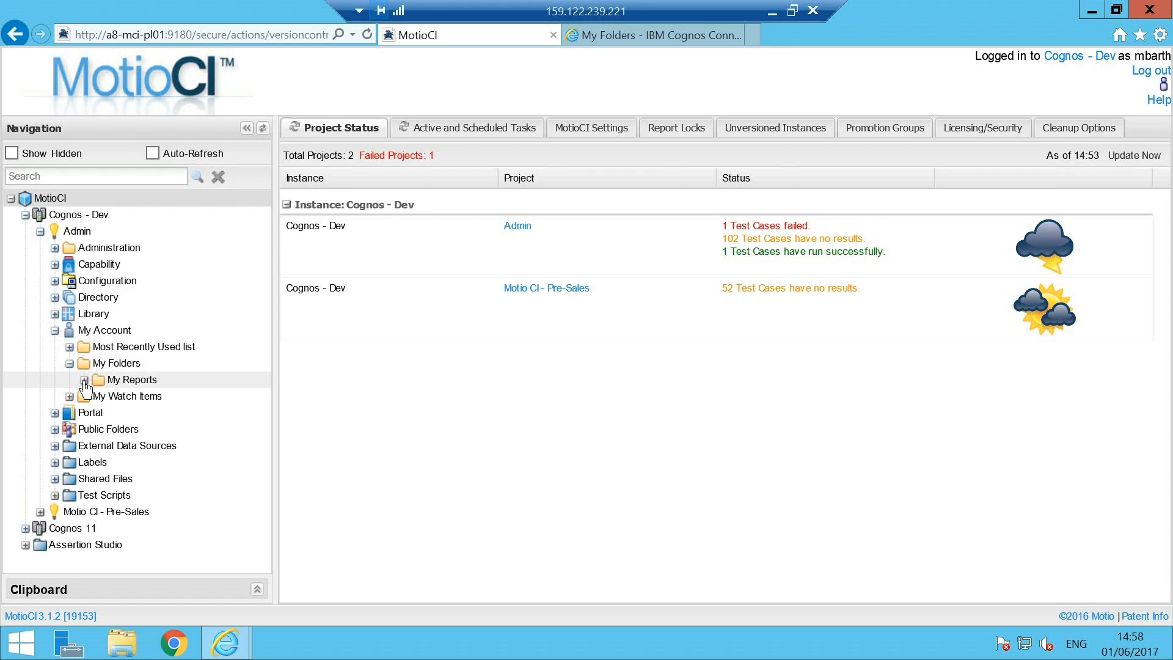
click(84, 380)
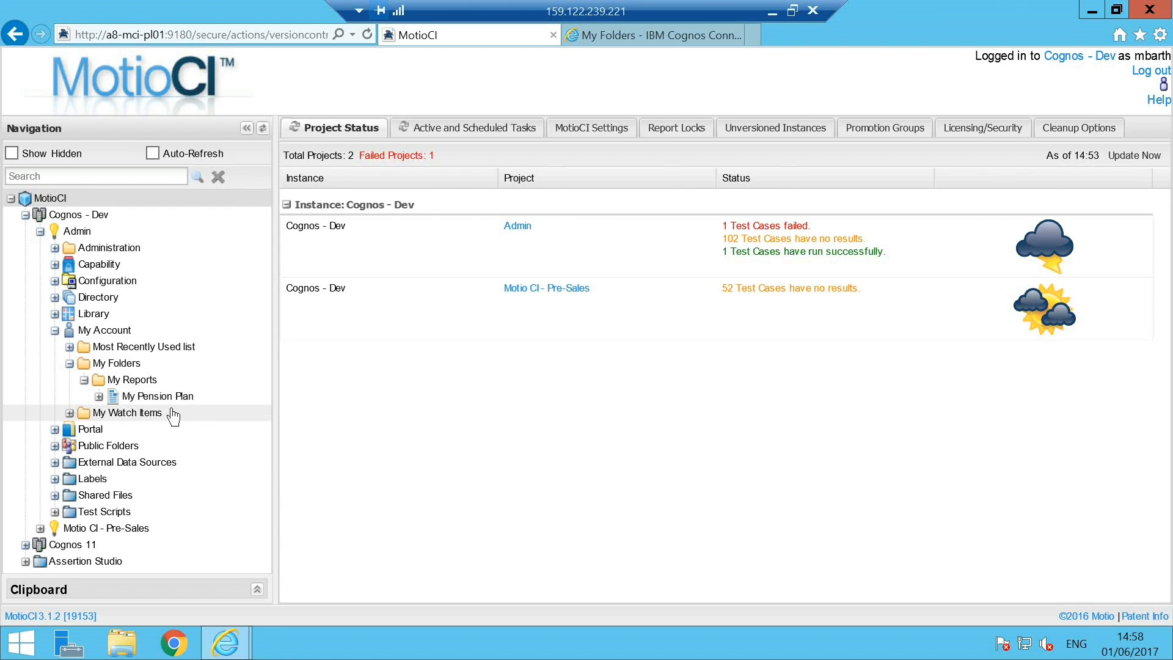
Show hidden items, re-expand the Admin project, and open the deleted My TOC report's revision history
click(11, 154)
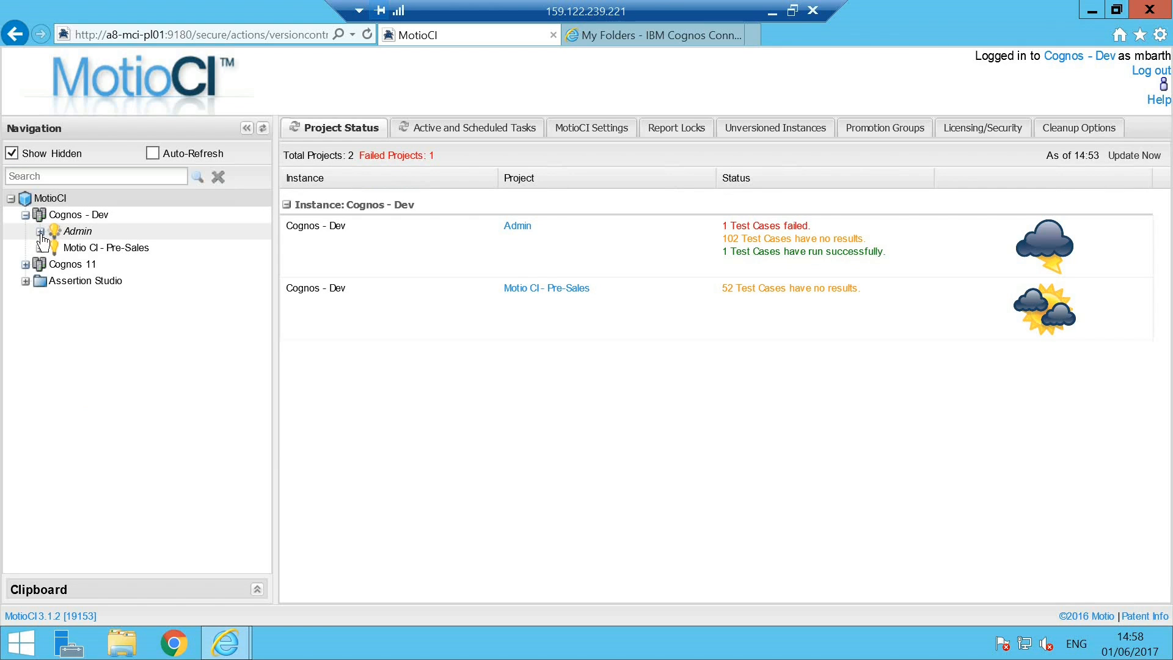
click(40, 232)
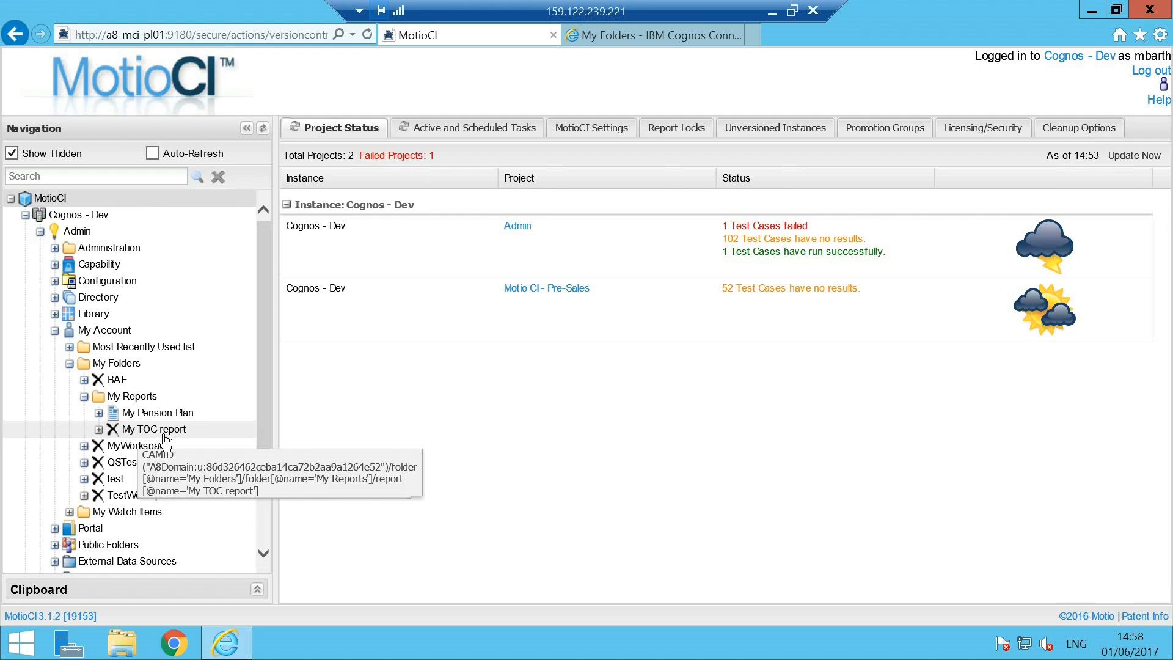
click(166, 433)
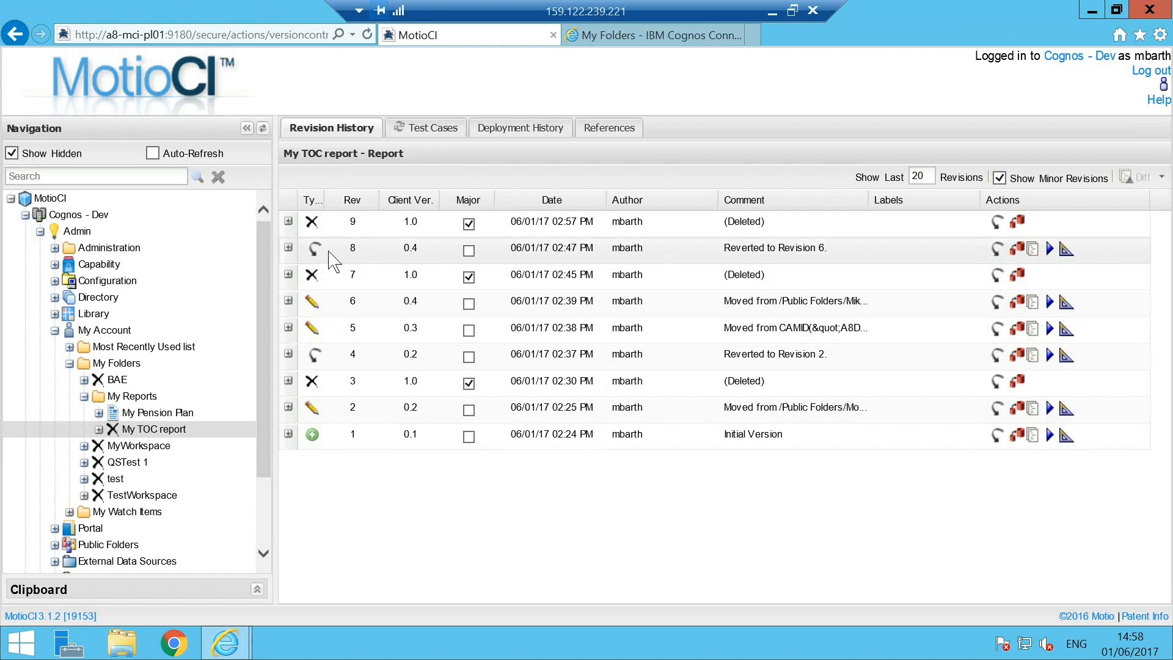
Revert My TOC report to revision 8, entering the account password and running the revert
click(996, 254)
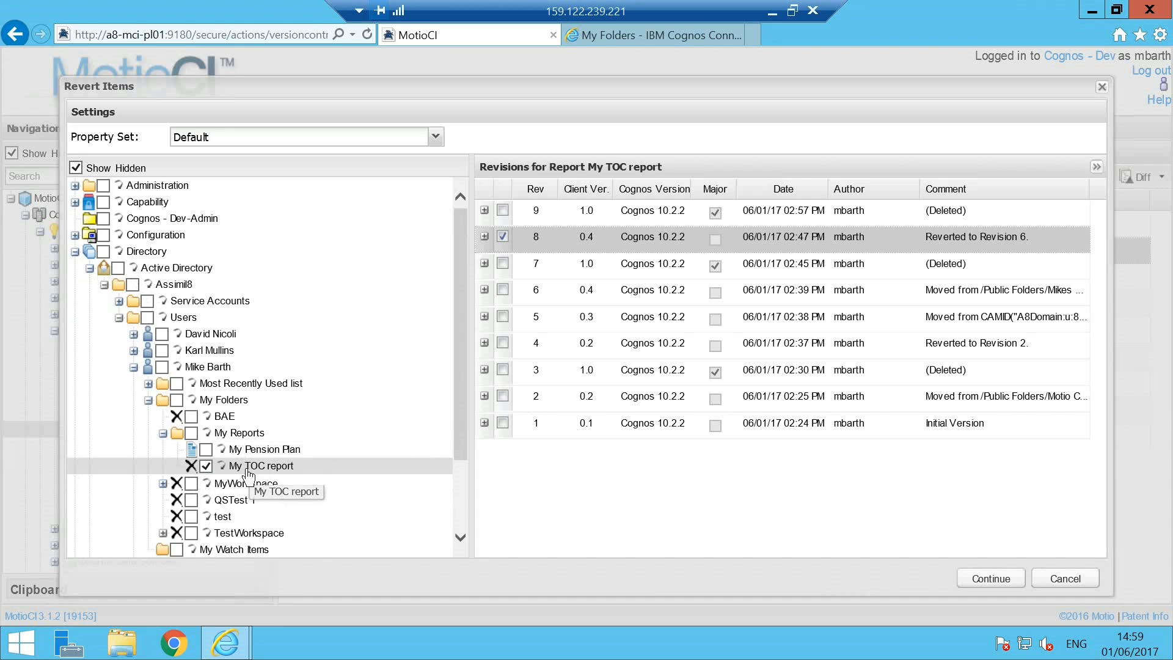
click(993, 579)
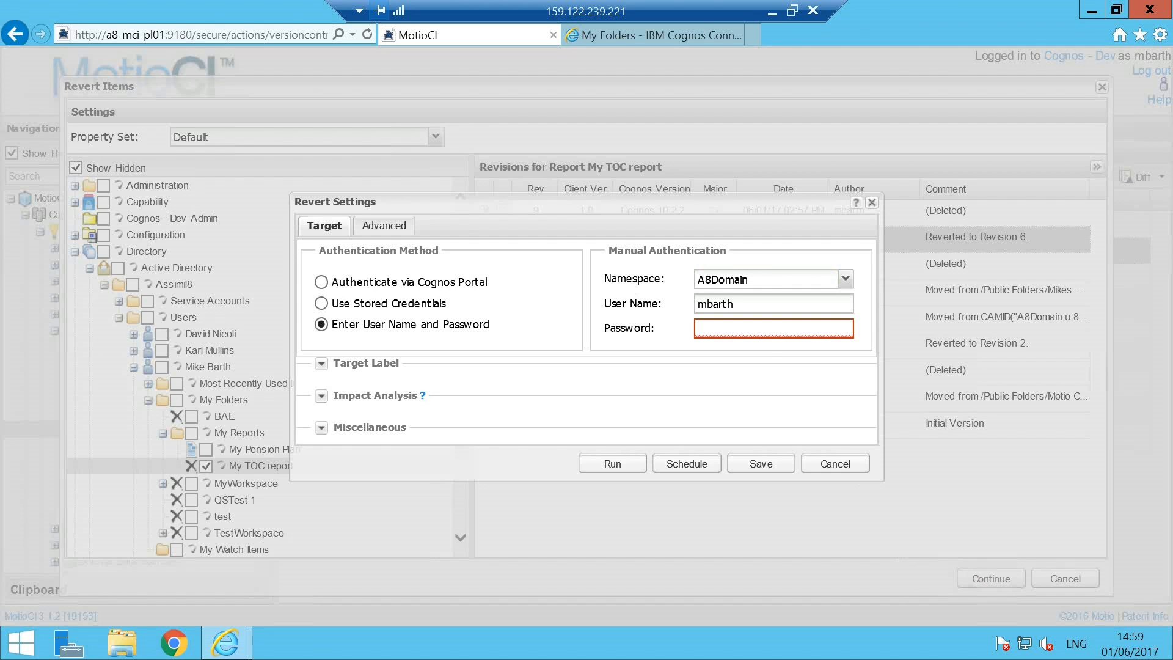
text(*****)
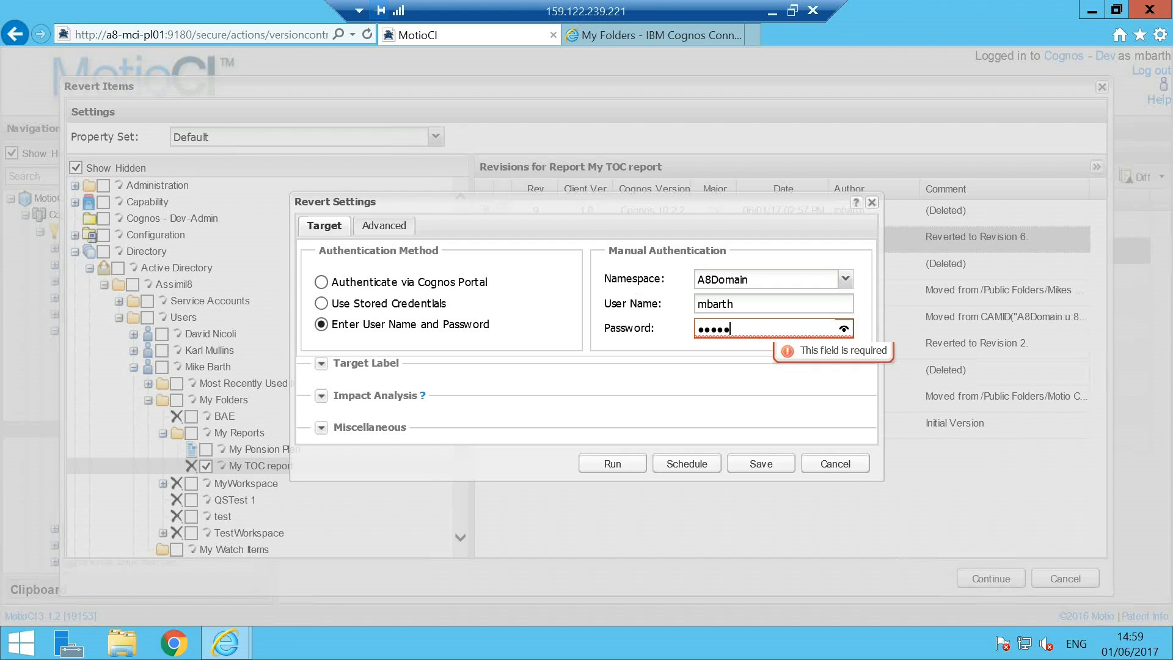
text(****)
click(612, 463)
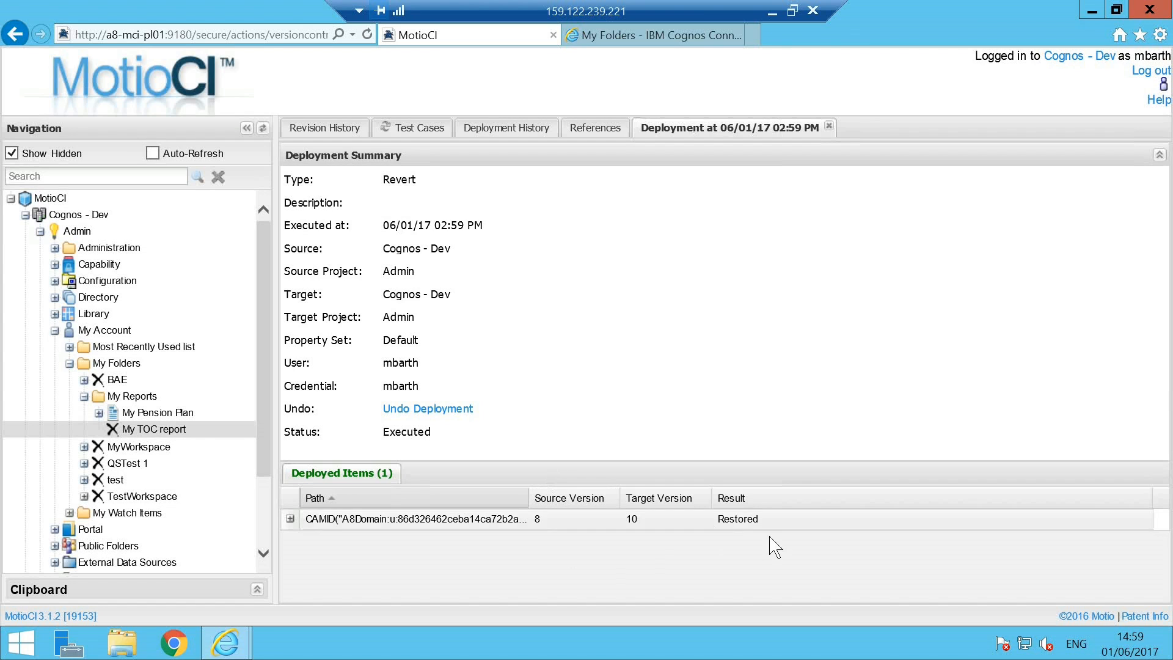
Return to the Cognos Connection tab and refresh the My Reports folder
click(665, 40)
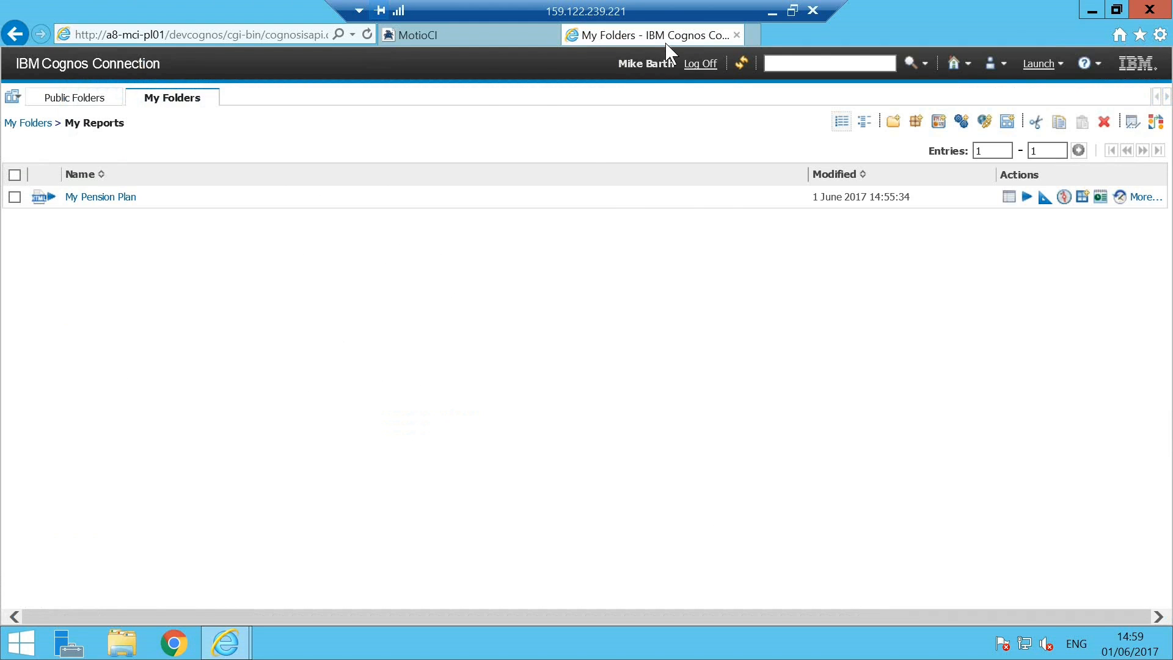
click(368, 35)
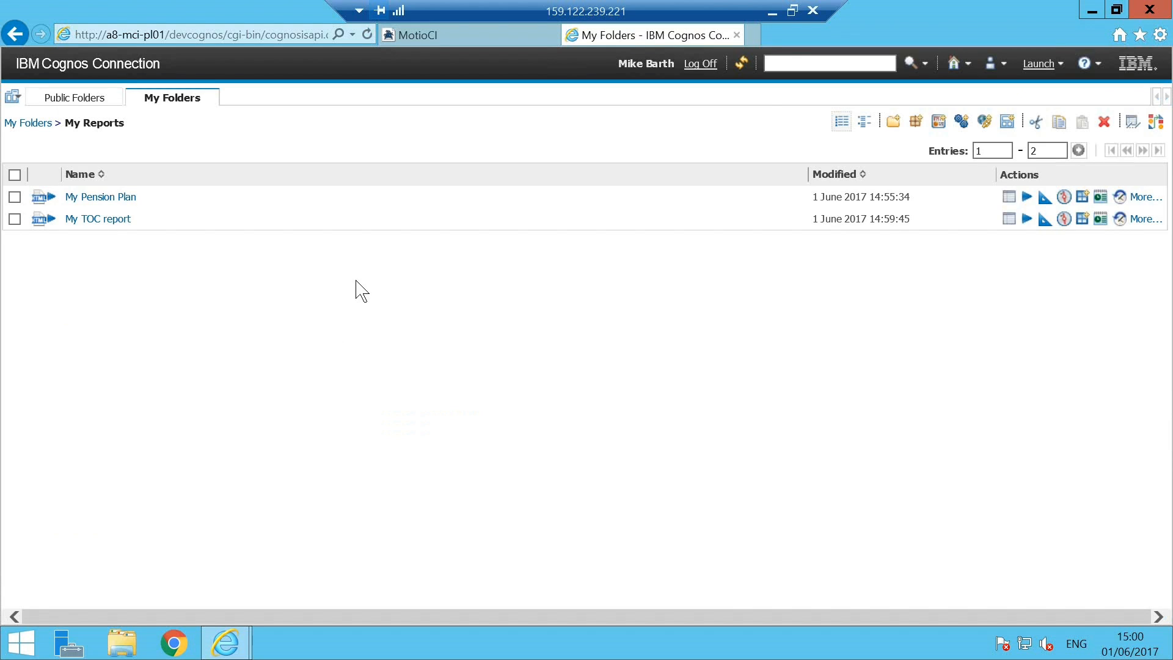